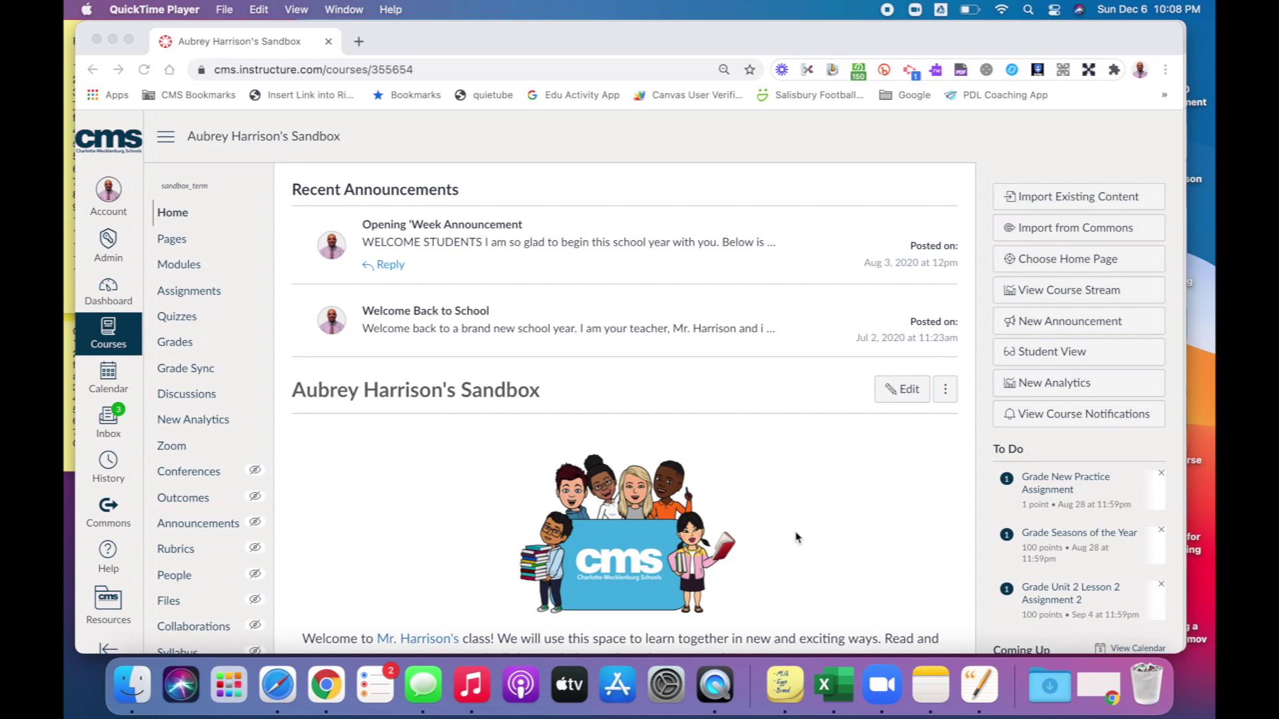
Step: Open the published New Practice Assignment in SpeedGrader from the course gradebook
click(171, 343)
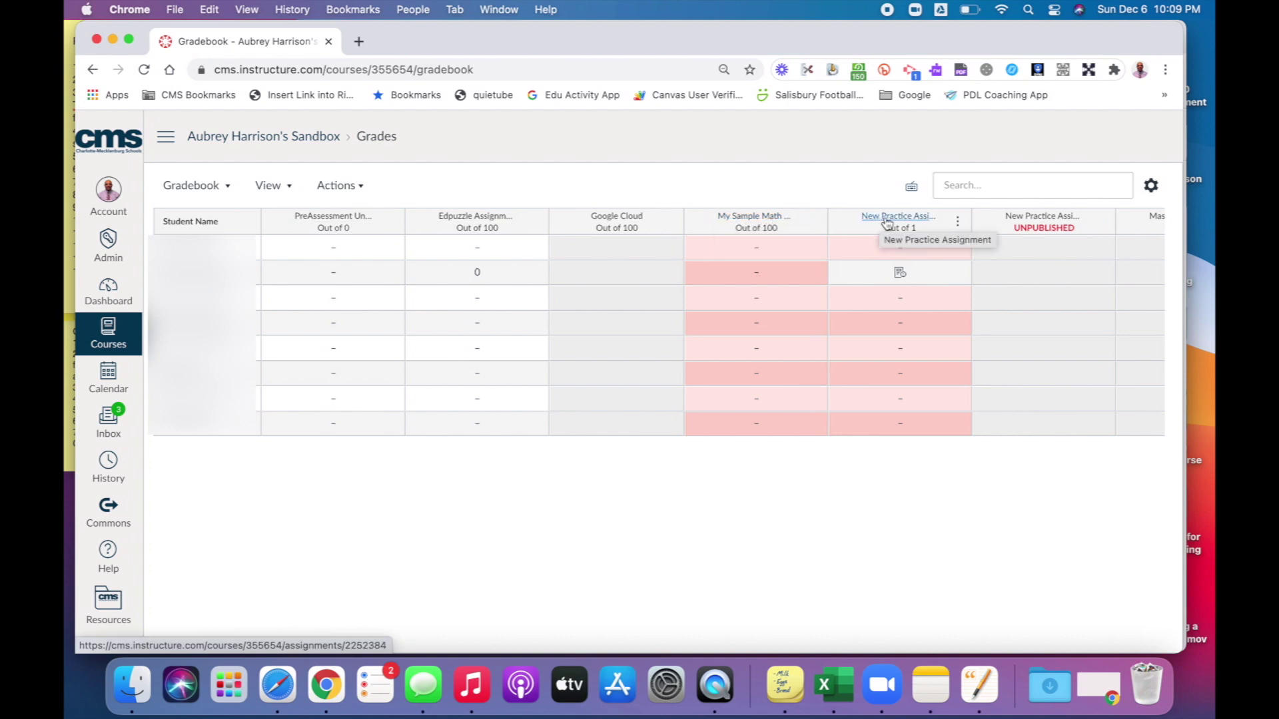
click(957, 224)
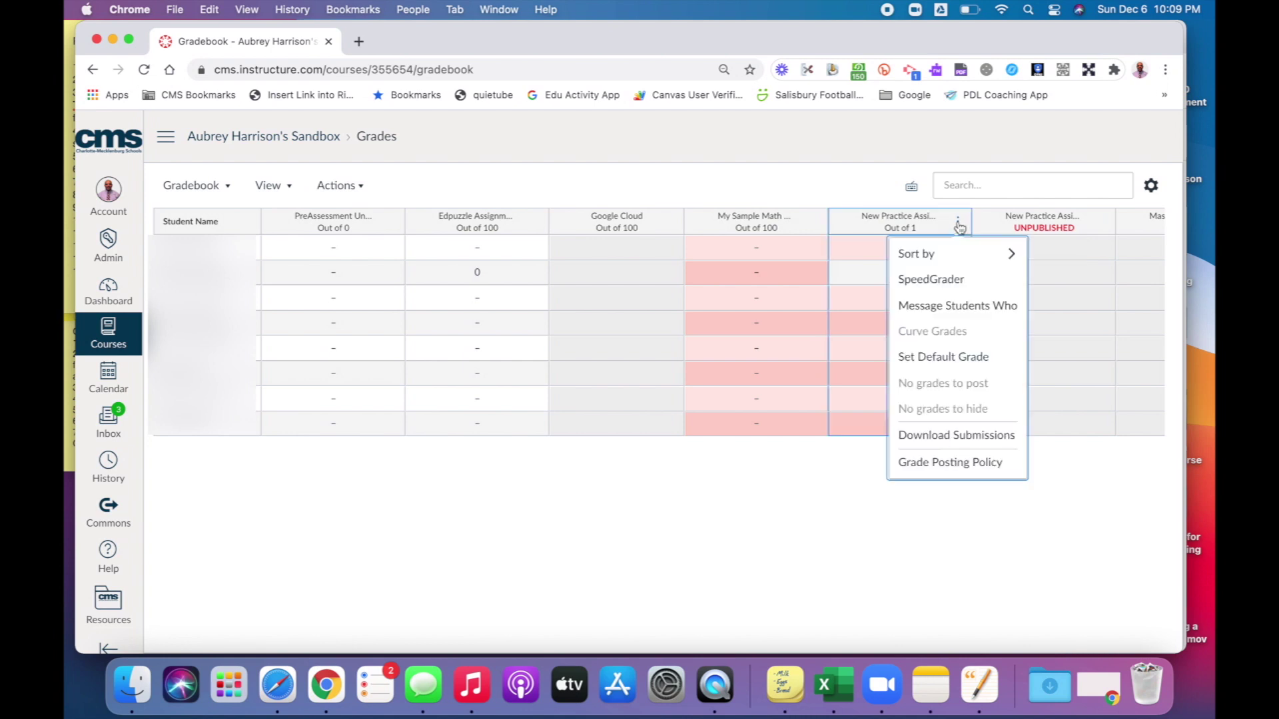
click(943, 282)
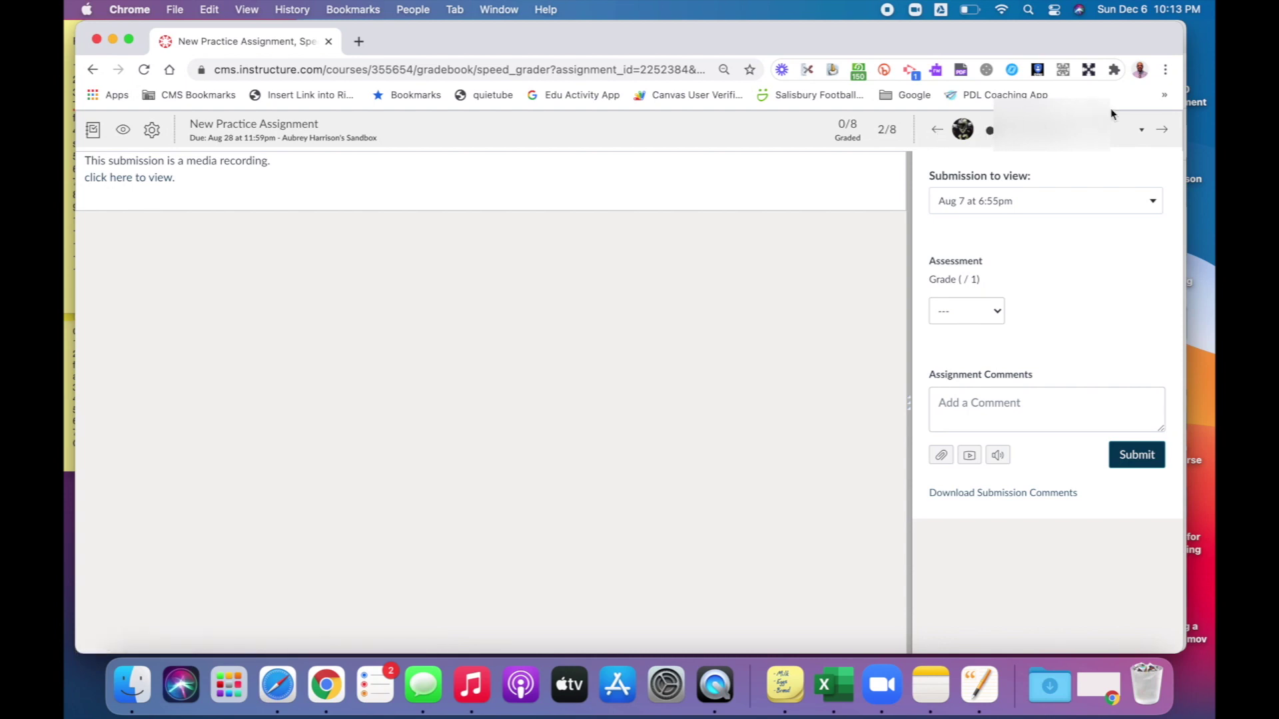
Step: Browse forward and back through neighbouring students' submissions, ending on the second student's media recording
click(1160, 133)
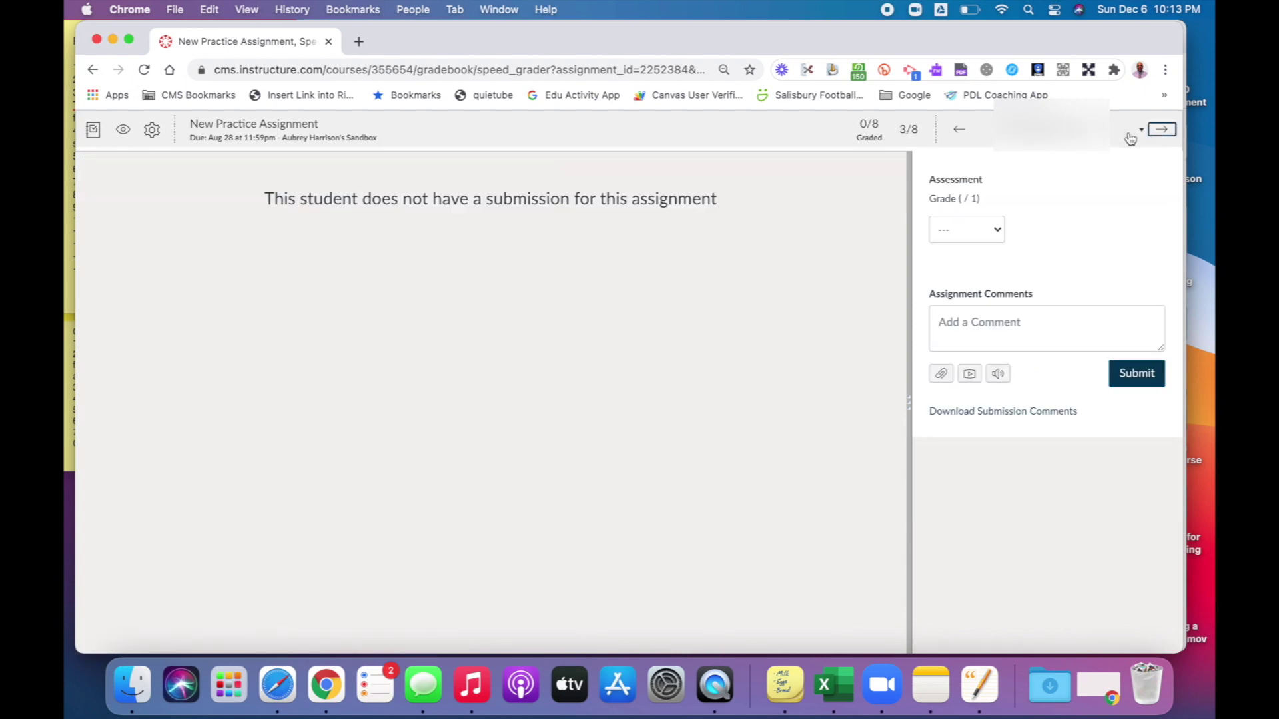
click(1160, 133)
click(935, 132)
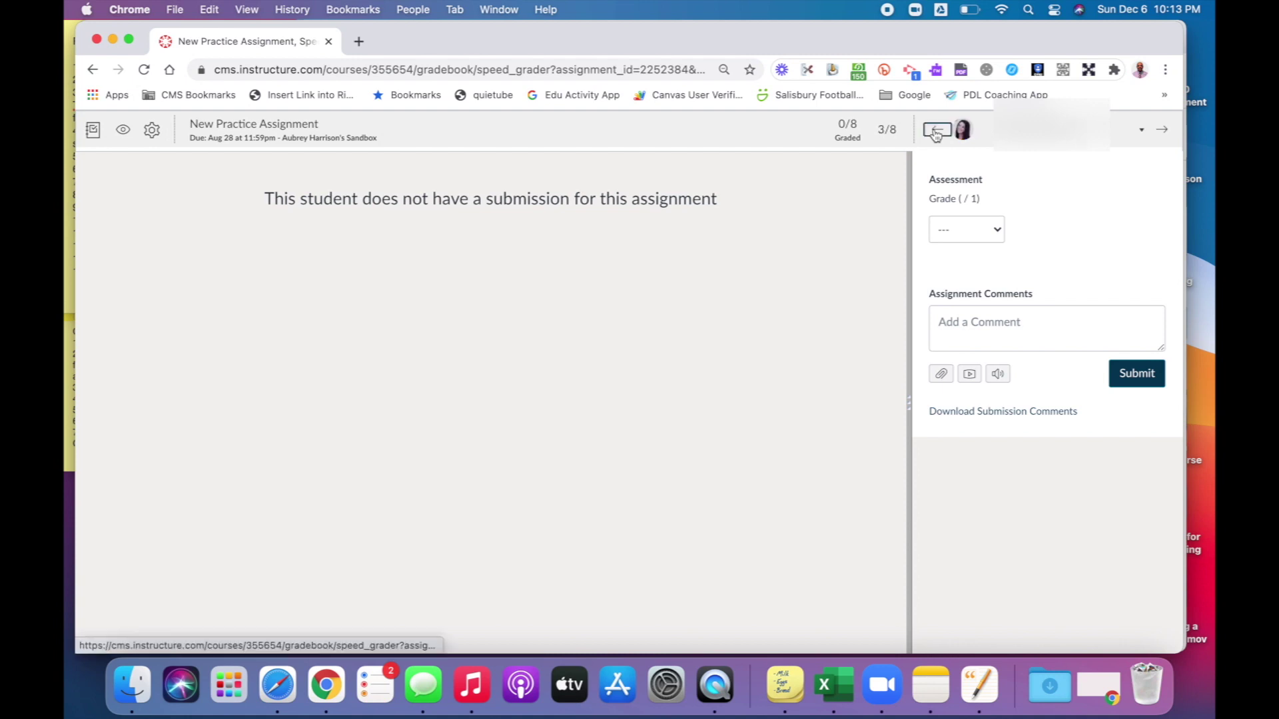
click(936, 133)
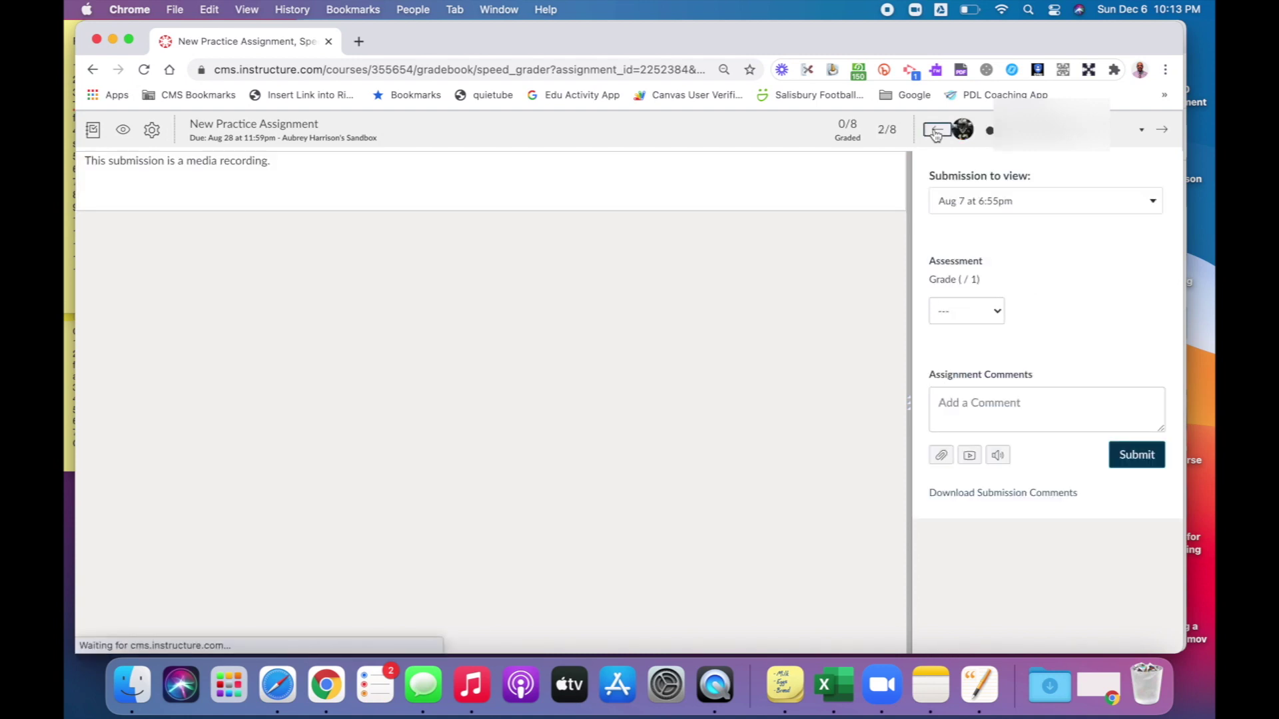
click(1162, 131)
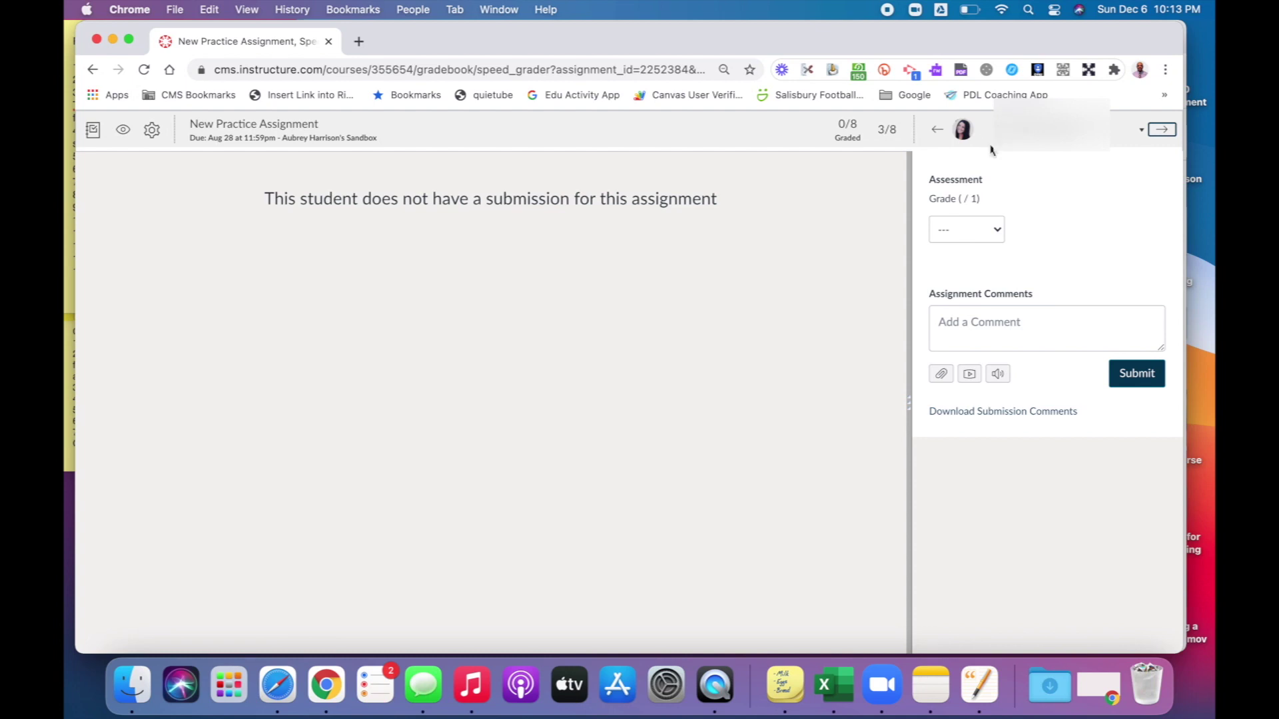
click(1162, 130)
click(939, 130)
click(939, 130)
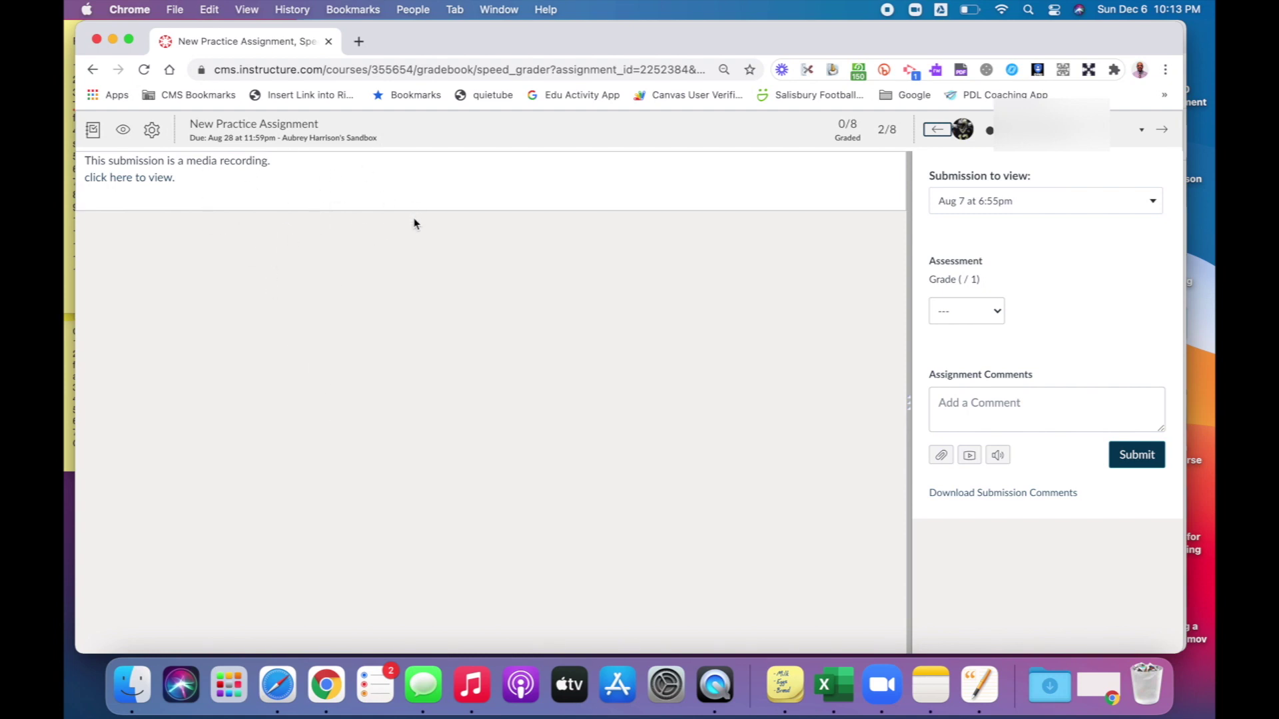
Step: Load the student's media recording submission, play it briefly and pause it
click(141, 181)
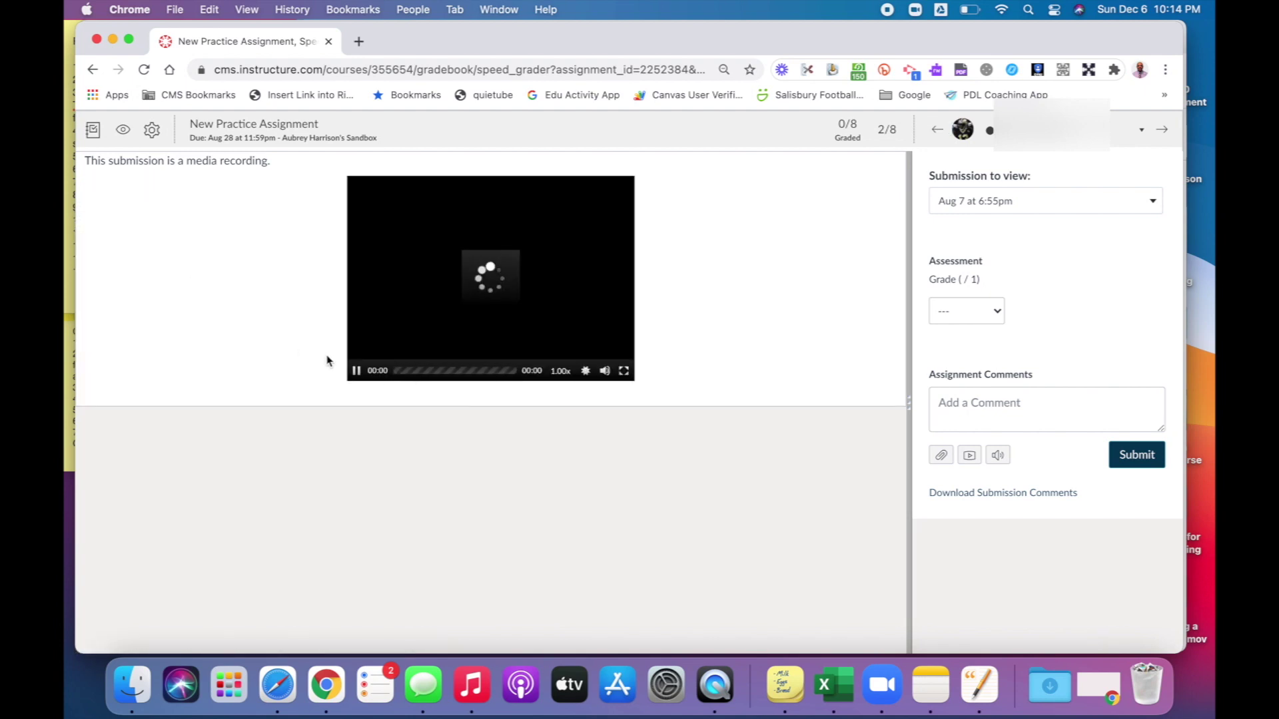
click(356, 371)
click(356, 371)
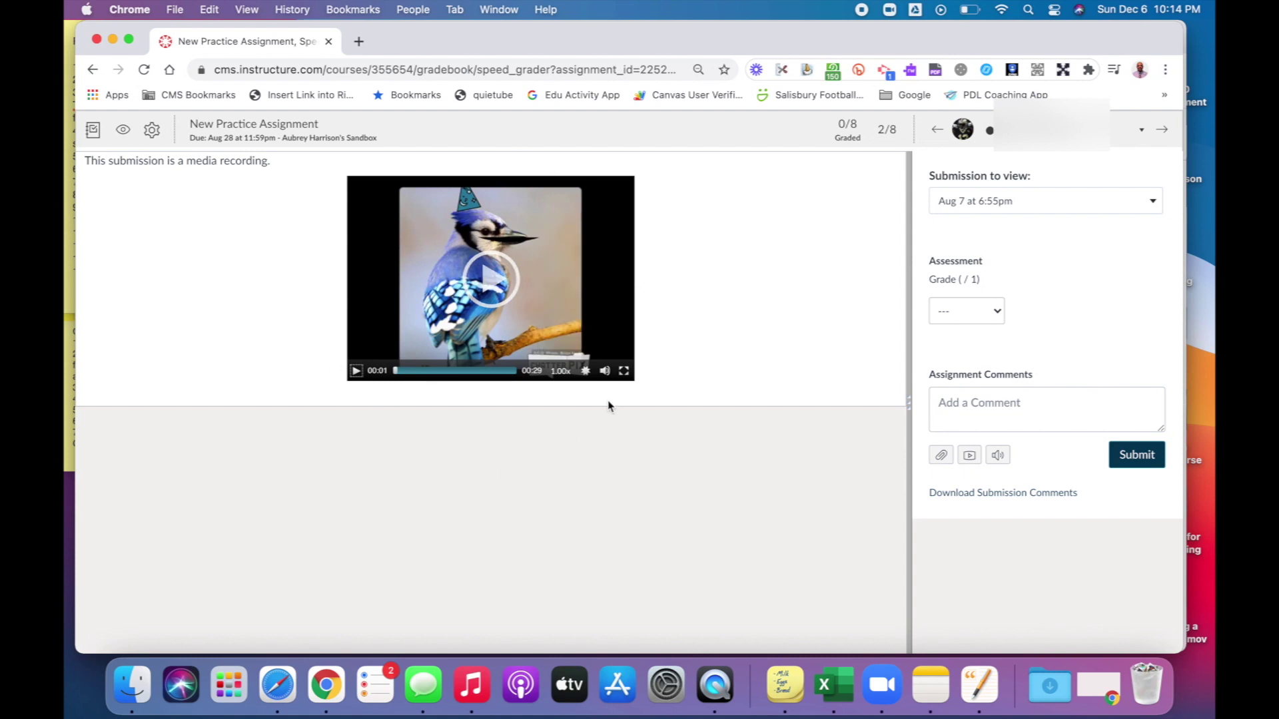
Step: View the student's earlier submission from Jun 28 at 11:34pm and return to the Aug 7 at 6:55pm submission
click(985, 197)
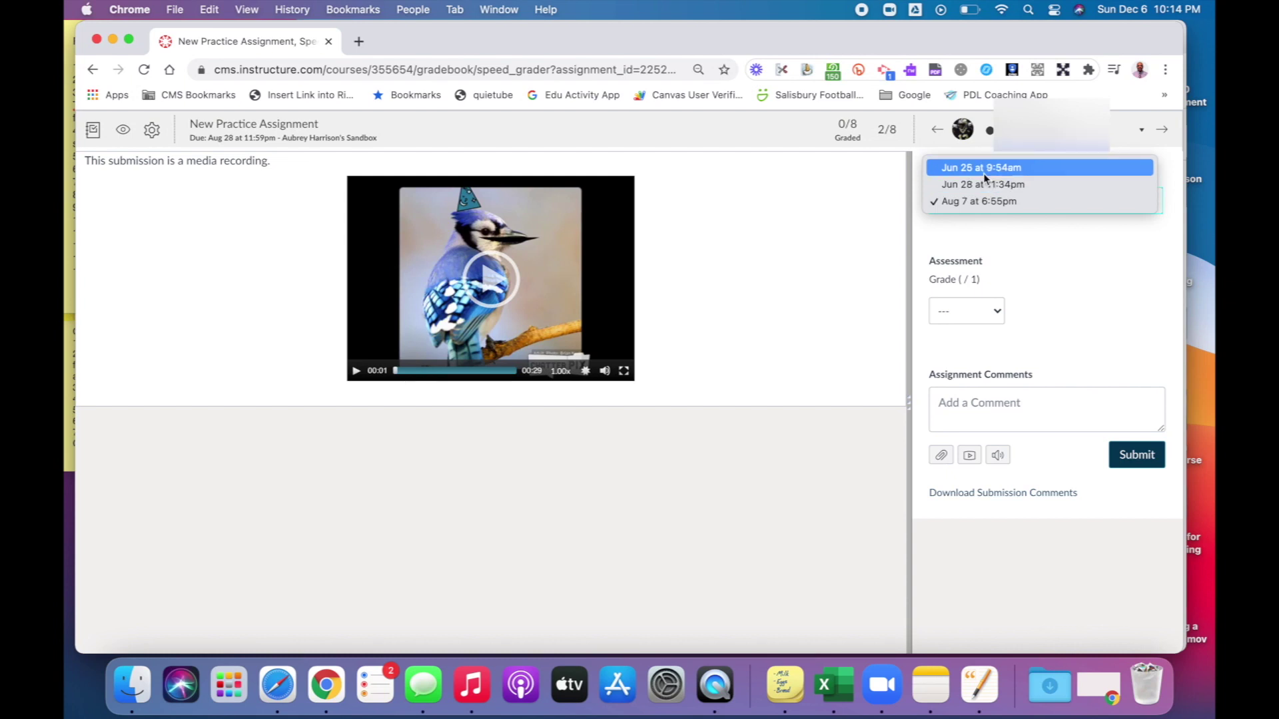
click(984, 191)
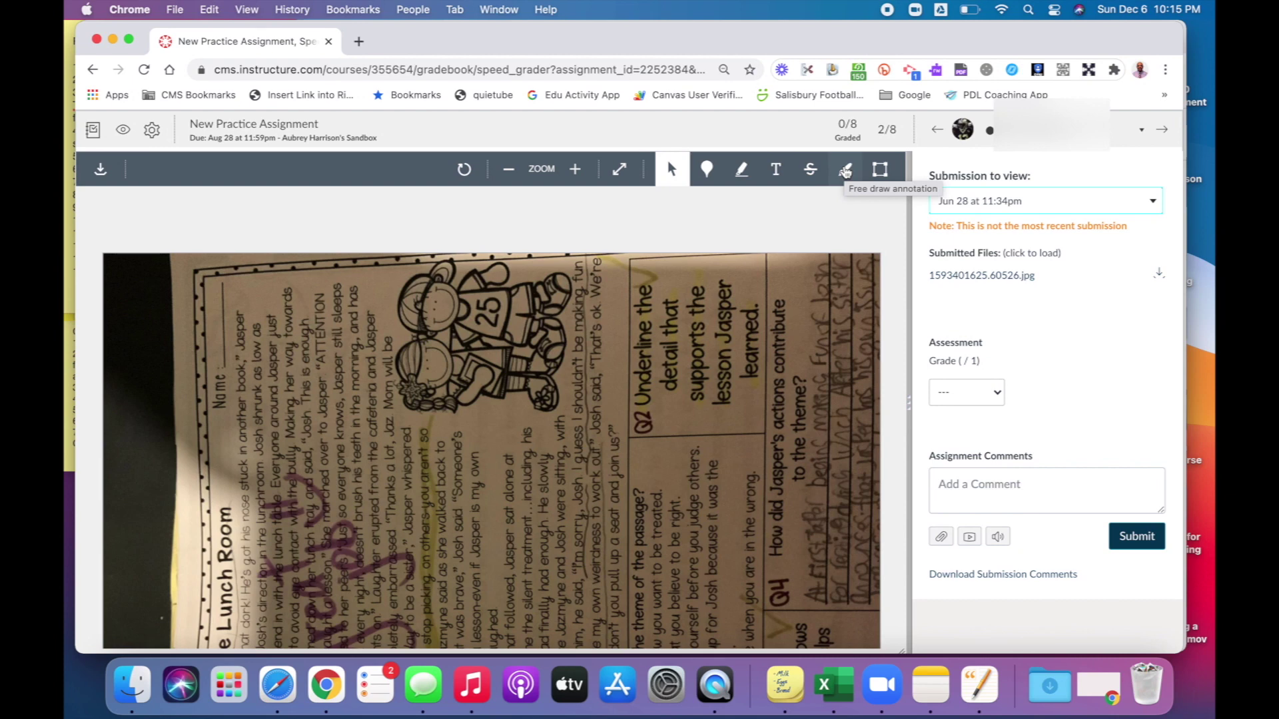
click(956, 202)
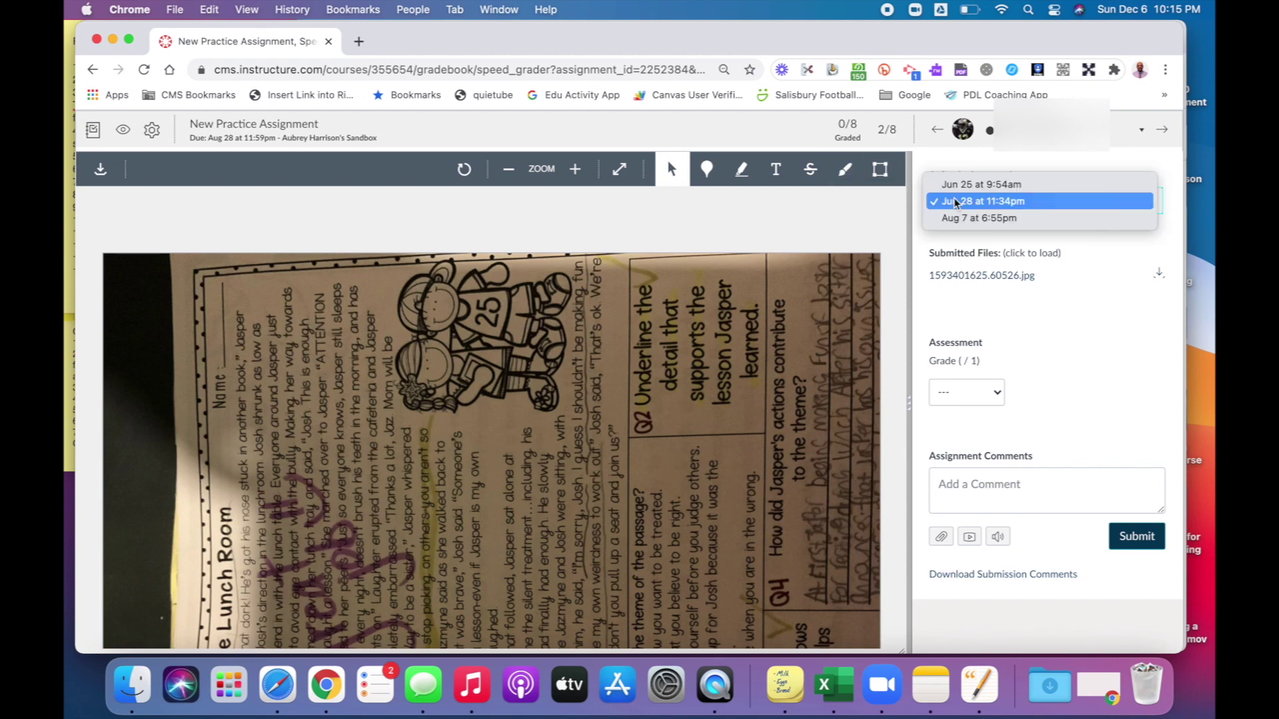
click(957, 218)
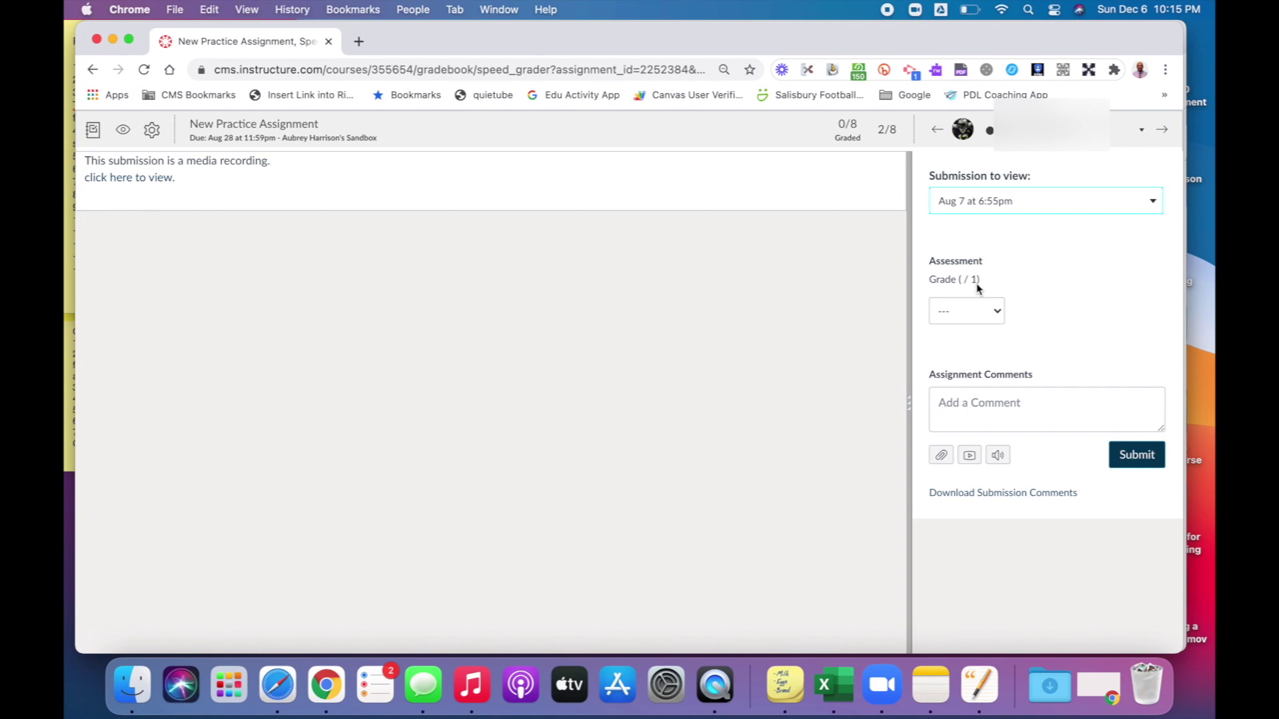
Step: Grade the Aug 7 submission as Complete and change the grade to Incomplete
click(997, 308)
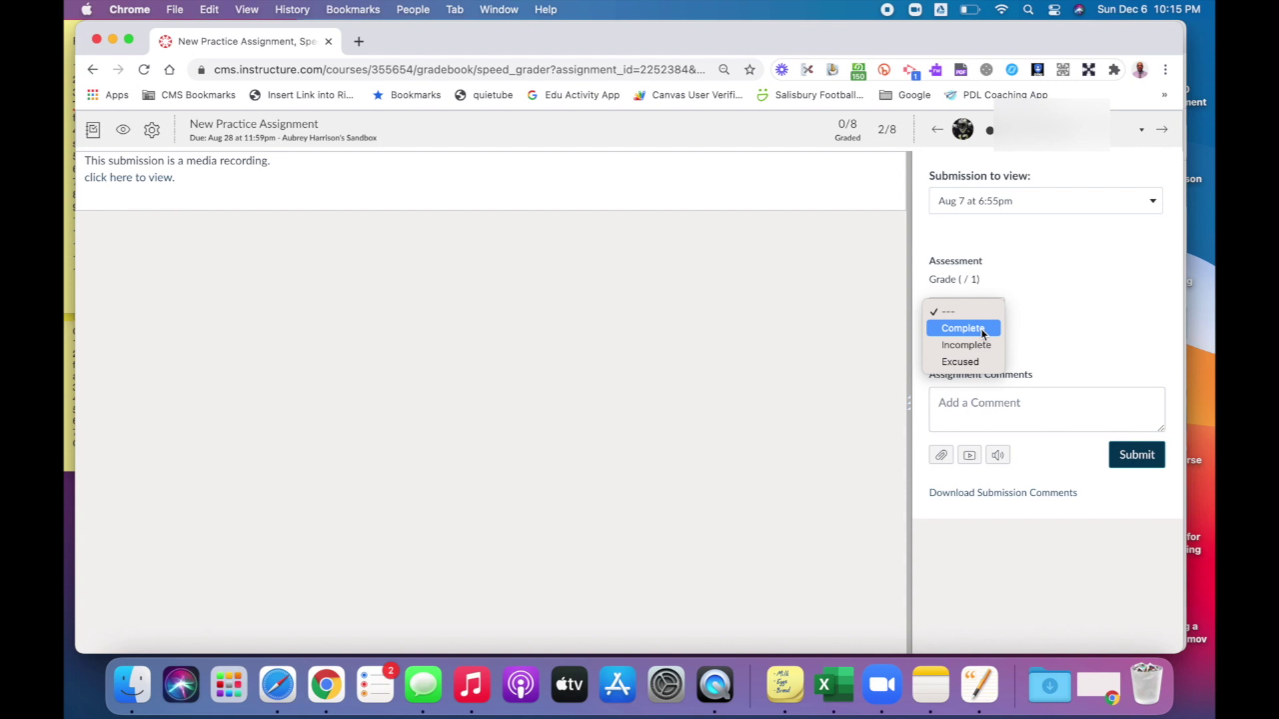
click(982, 328)
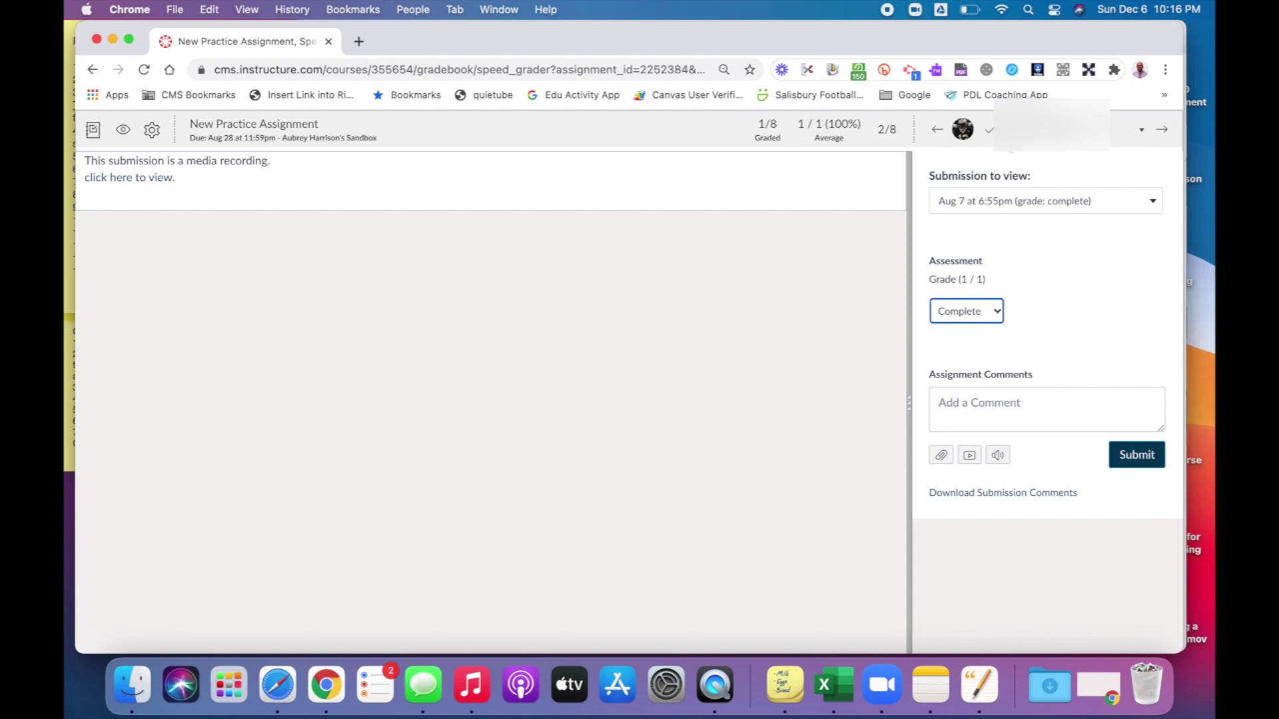
click(997, 311)
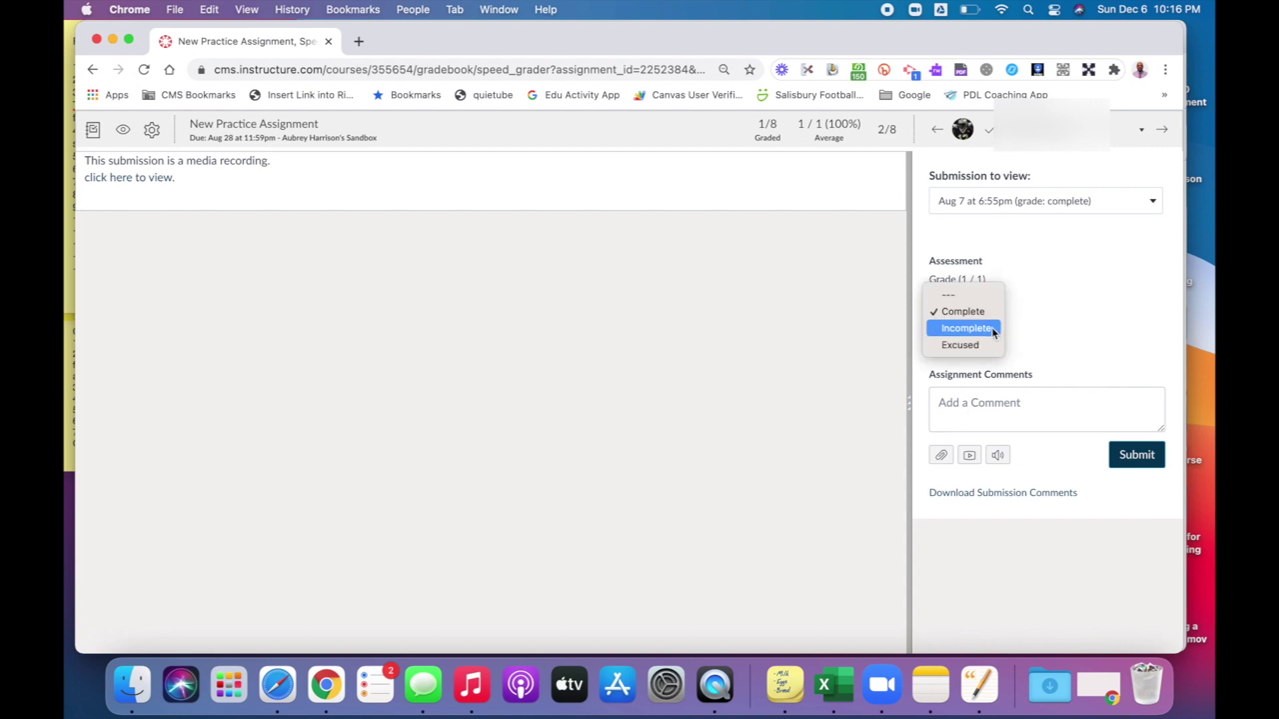
click(980, 330)
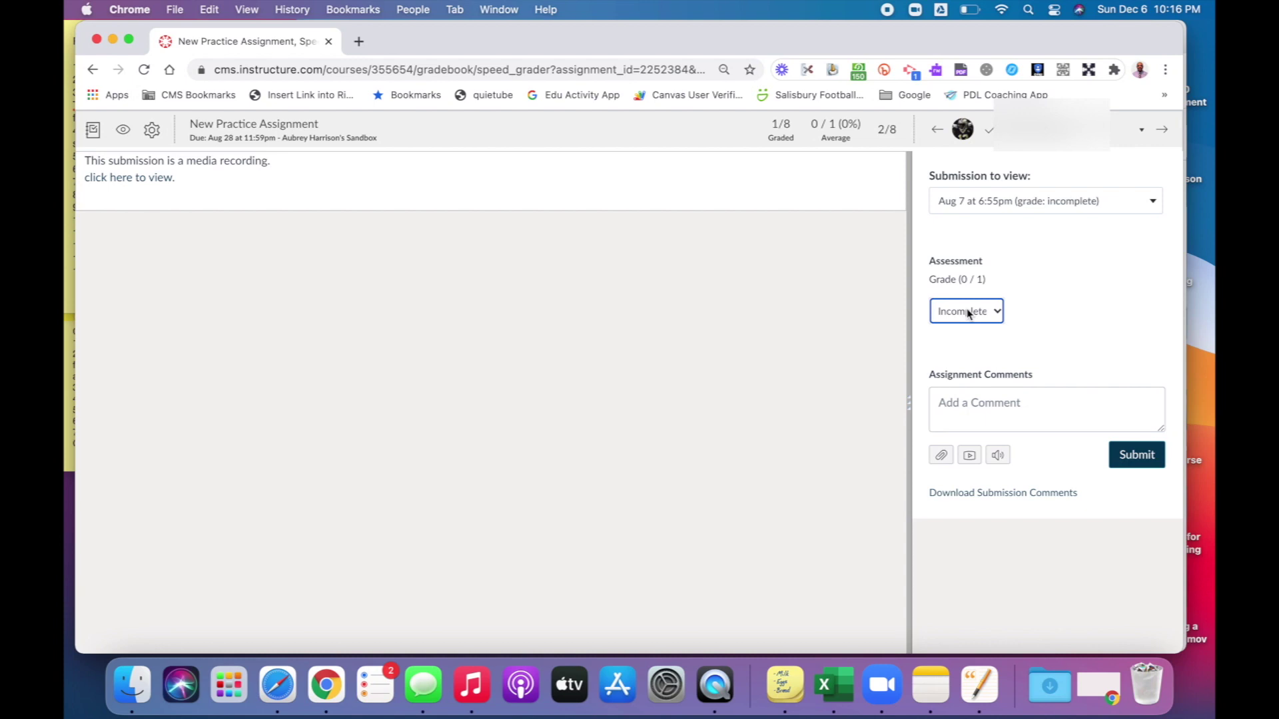
Step: Examine the media comment recorder, switch its webcam setting, and close it without recording a comment
click(957, 405)
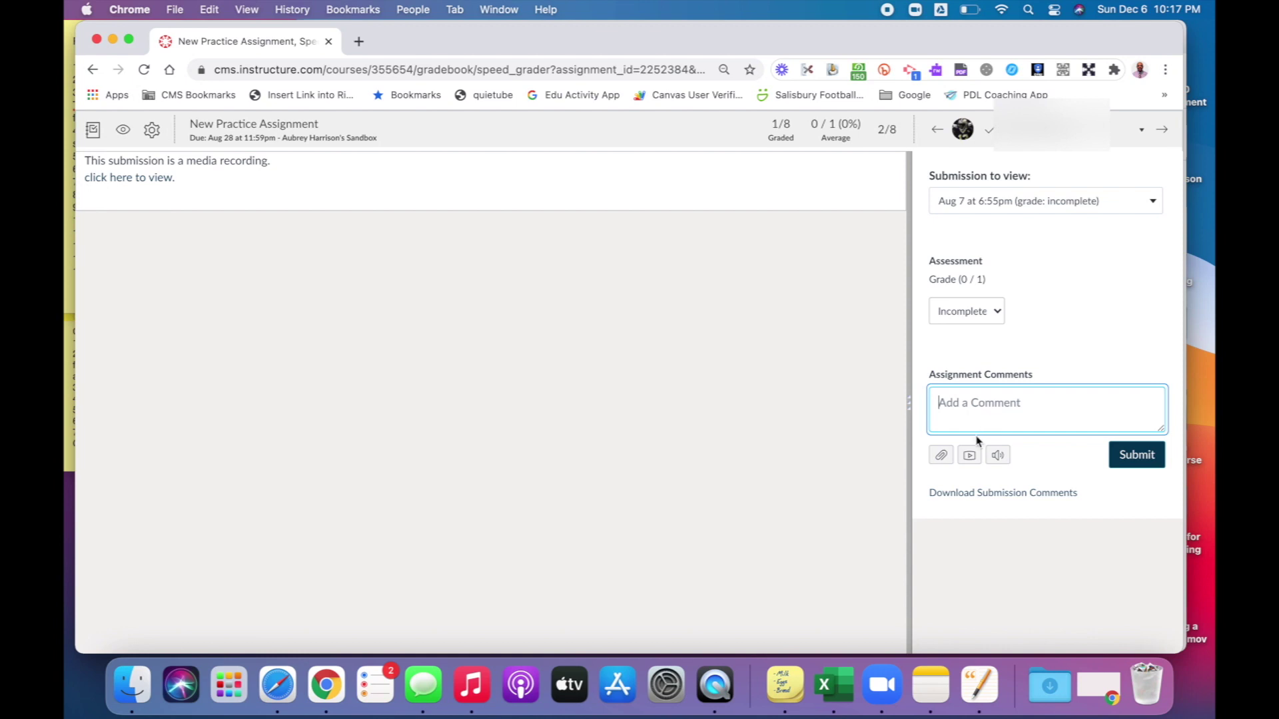
click(969, 457)
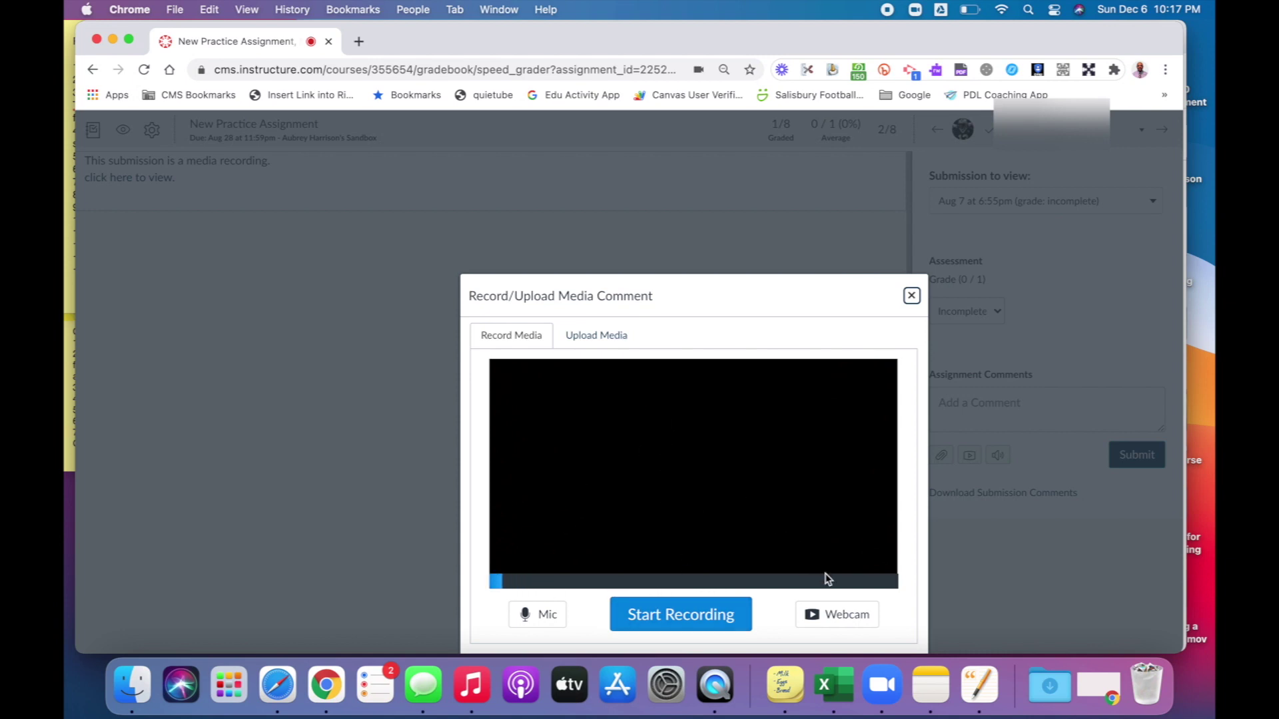
click(840, 624)
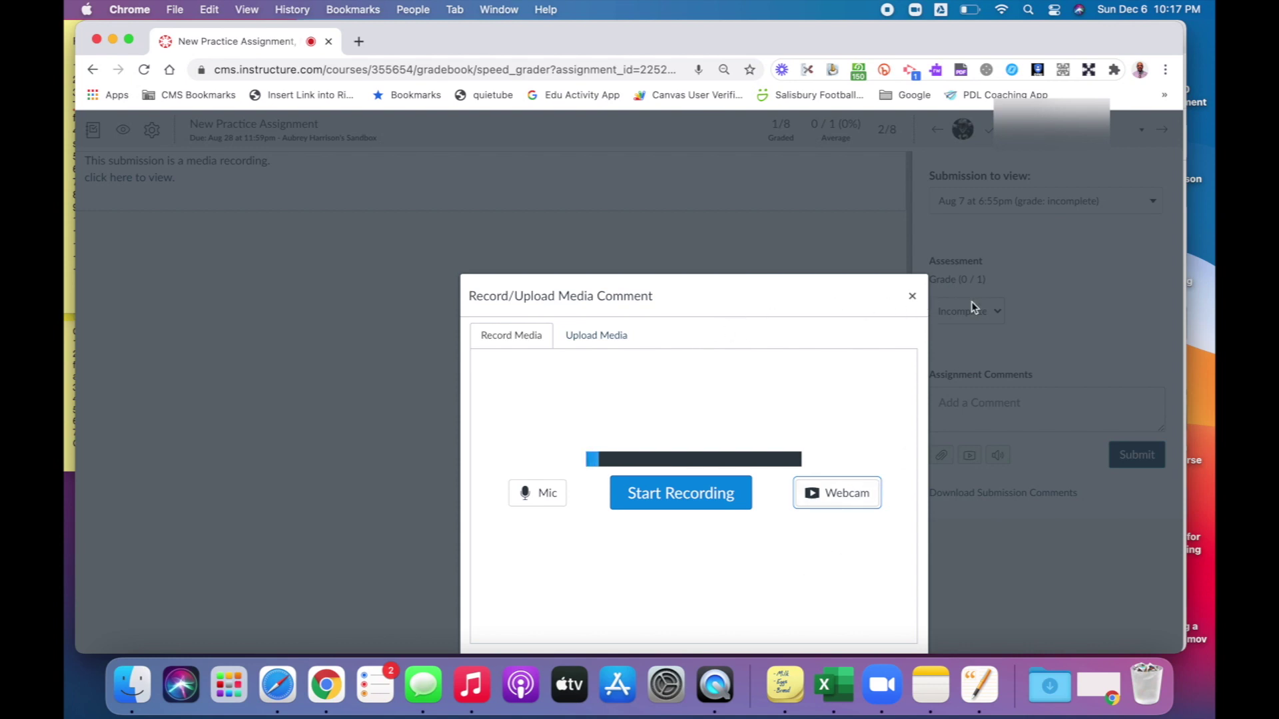
click(911, 296)
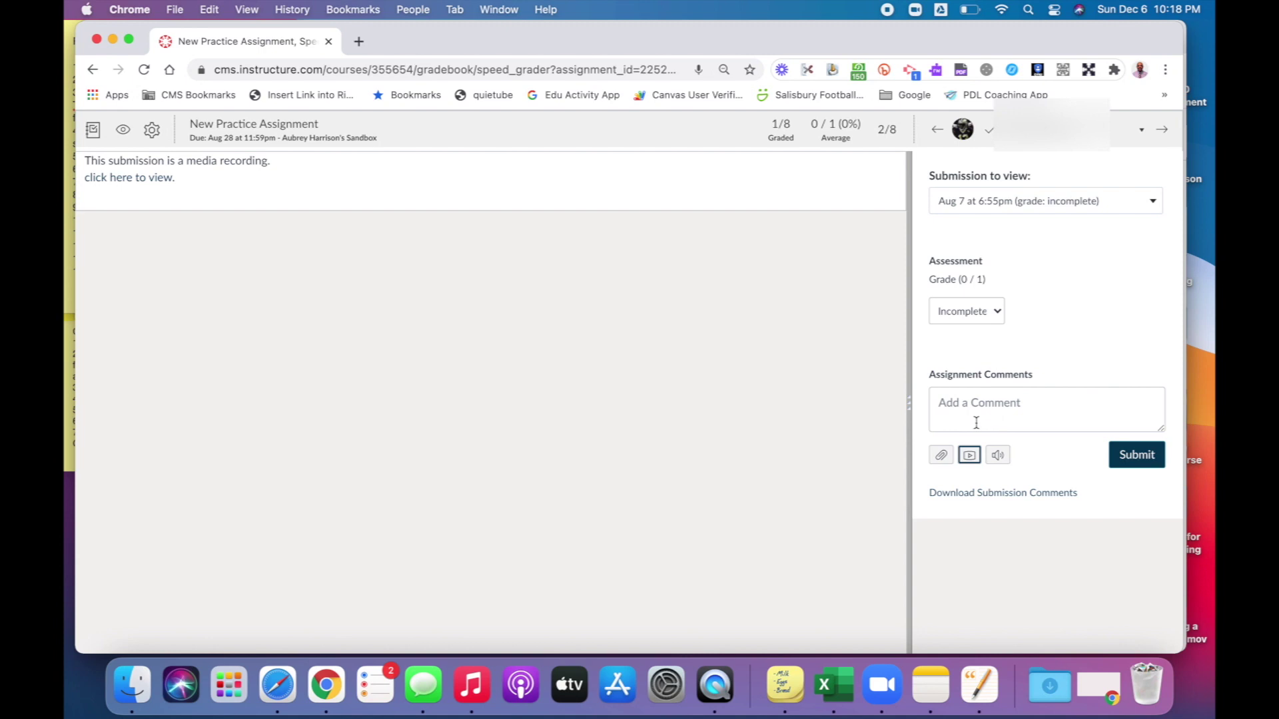
Step: Review the student sorting choices in the SpeedGrader options, enable hiding student names, and save the settings
click(152, 132)
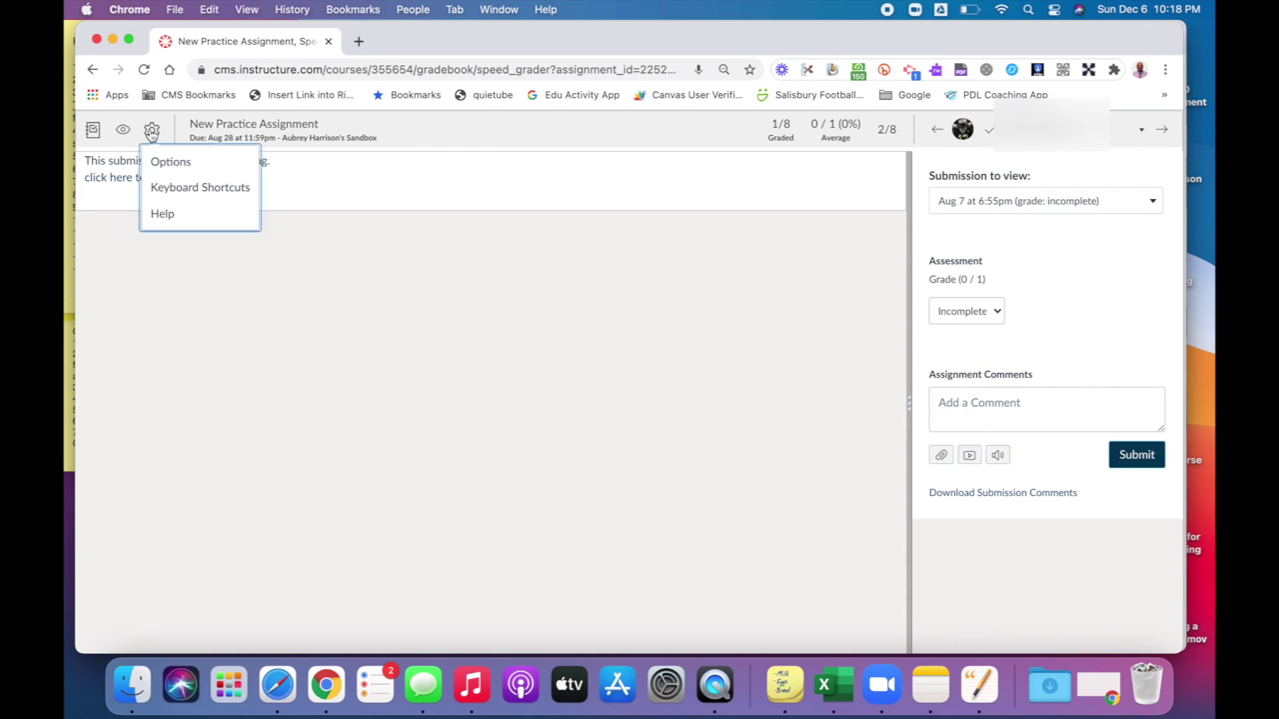
click(159, 170)
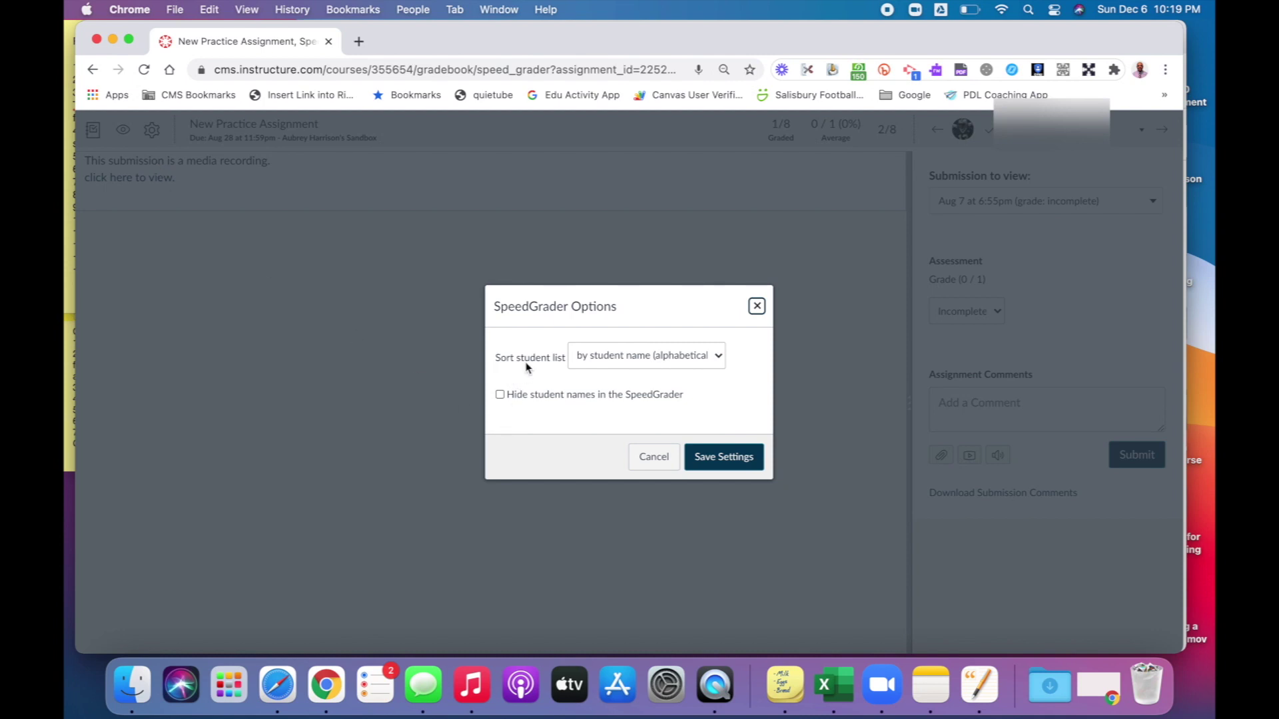
click(725, 359)
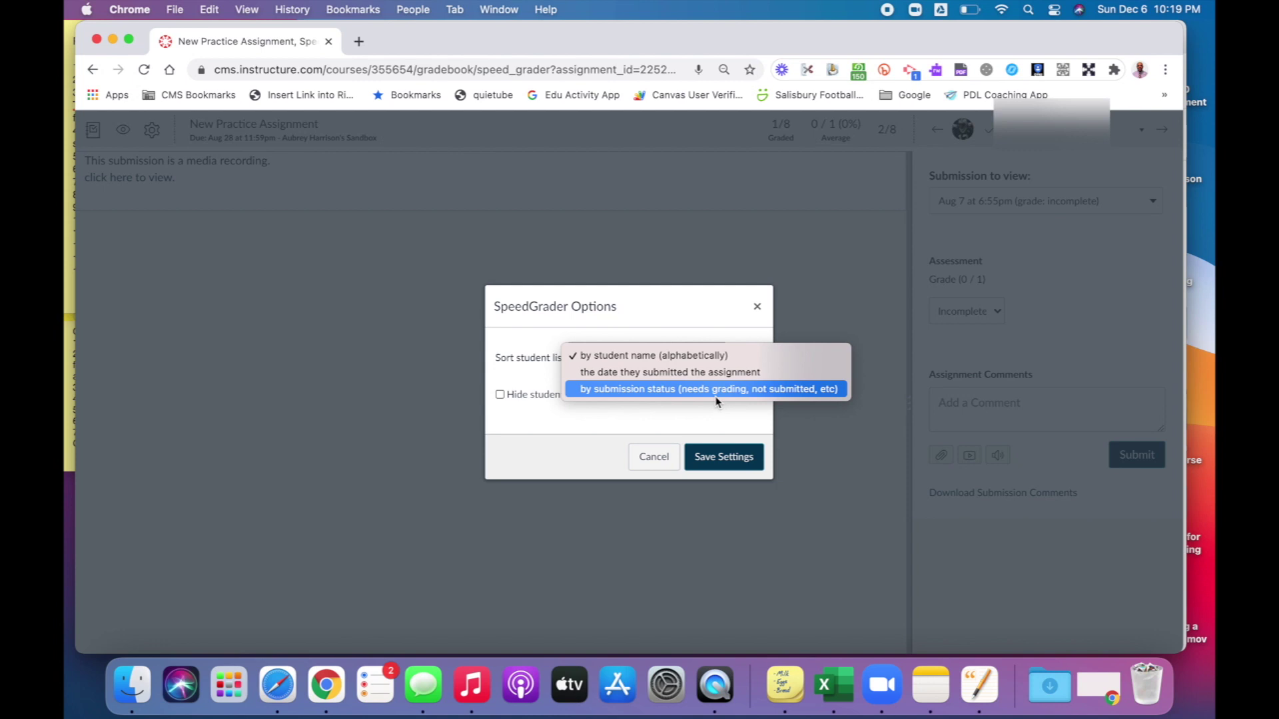
click(633, 433)
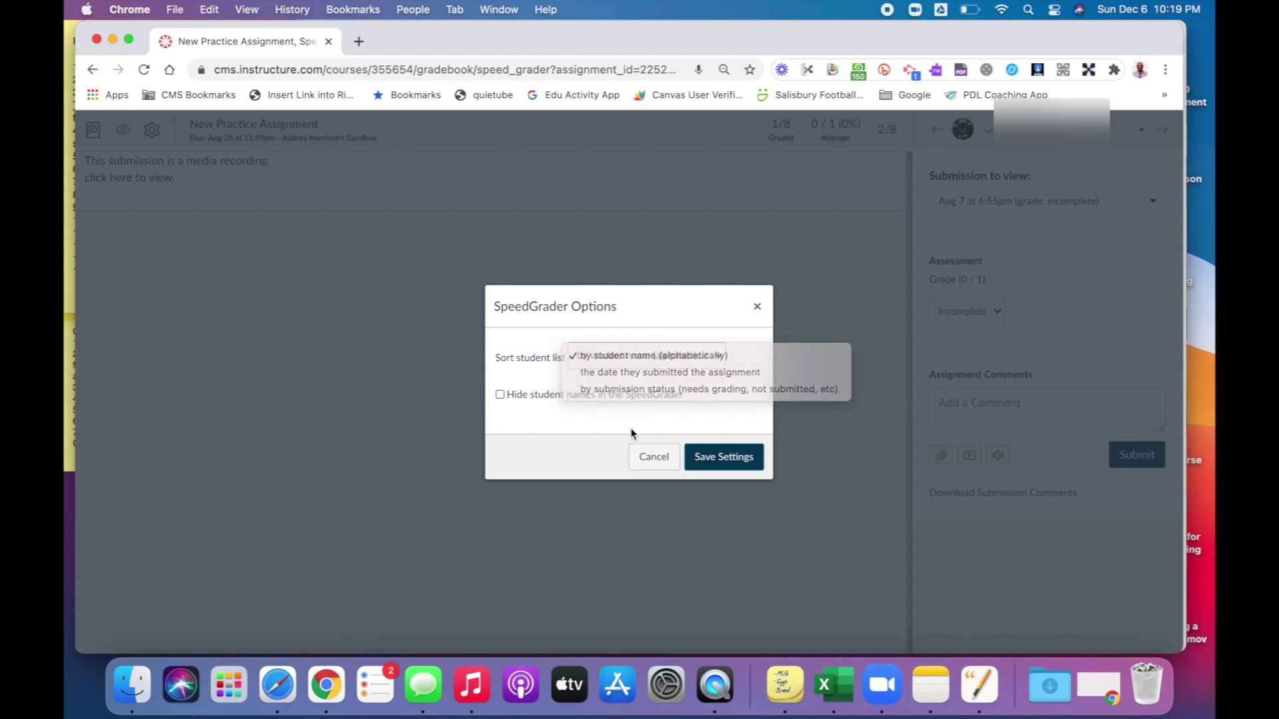
click(502, 403)
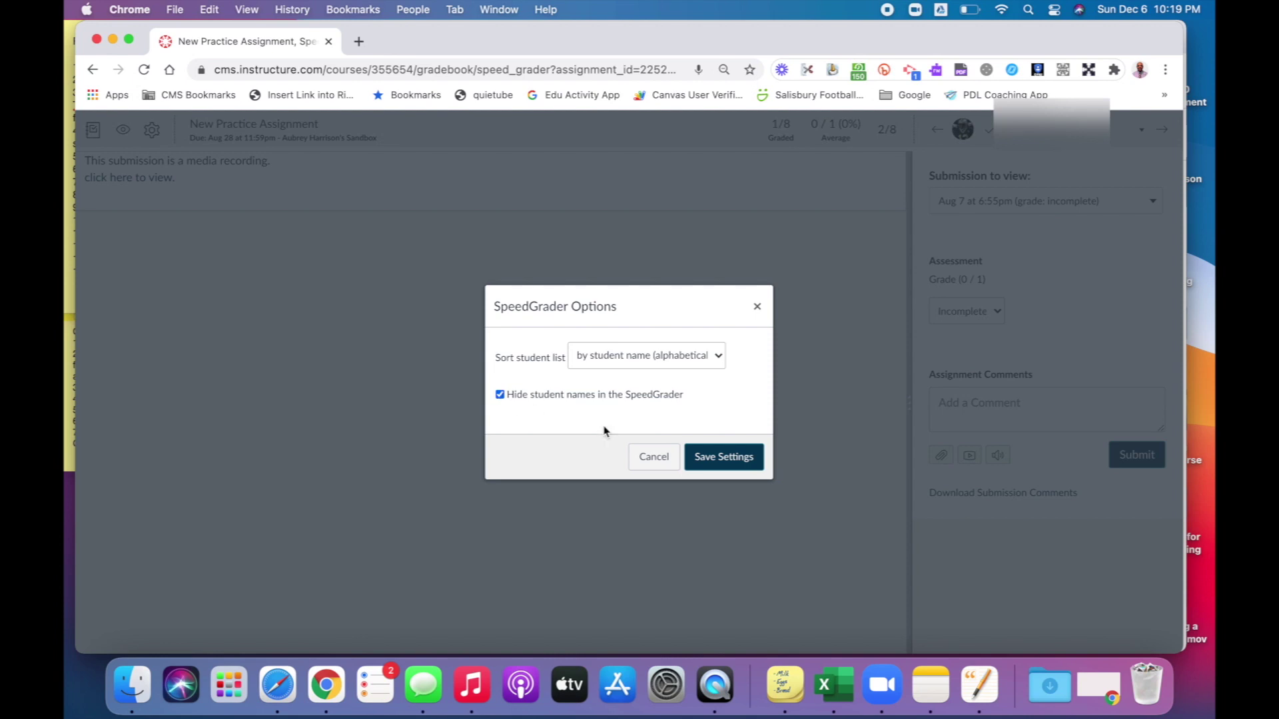
click(710, 462)
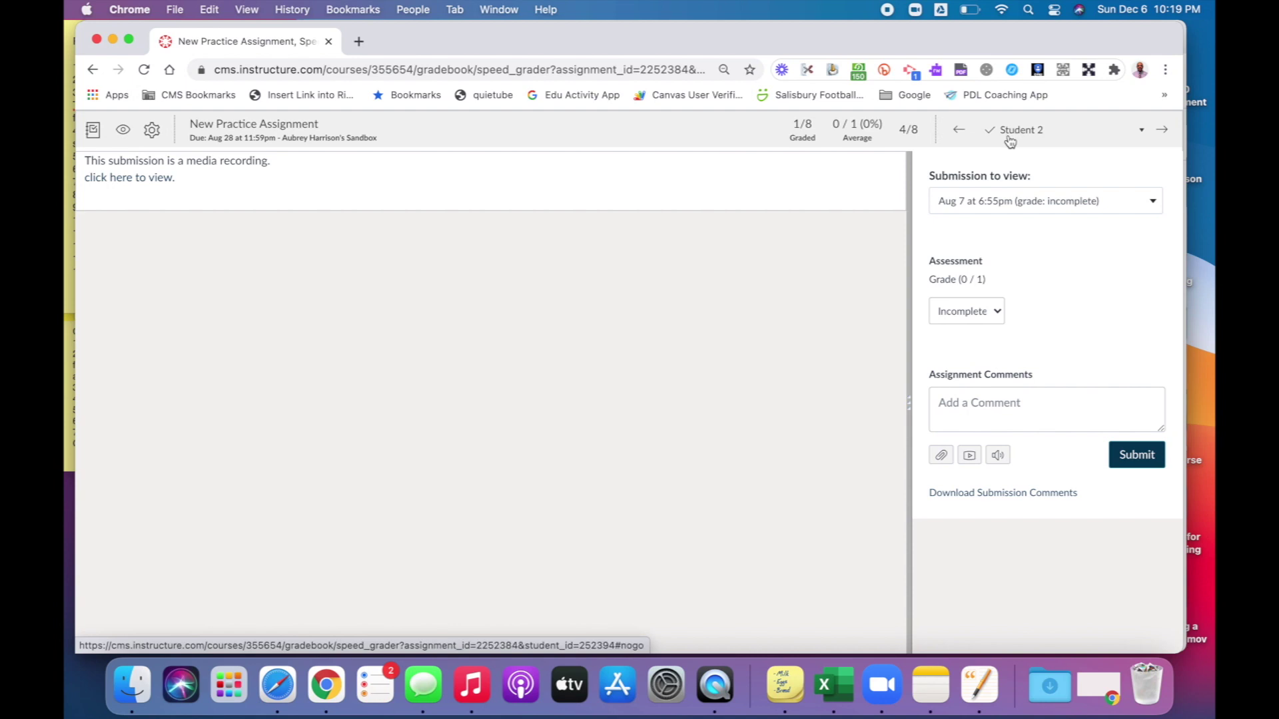
Step: Browse to the next and previous students to check how their names are displayed
click(1161, 129)
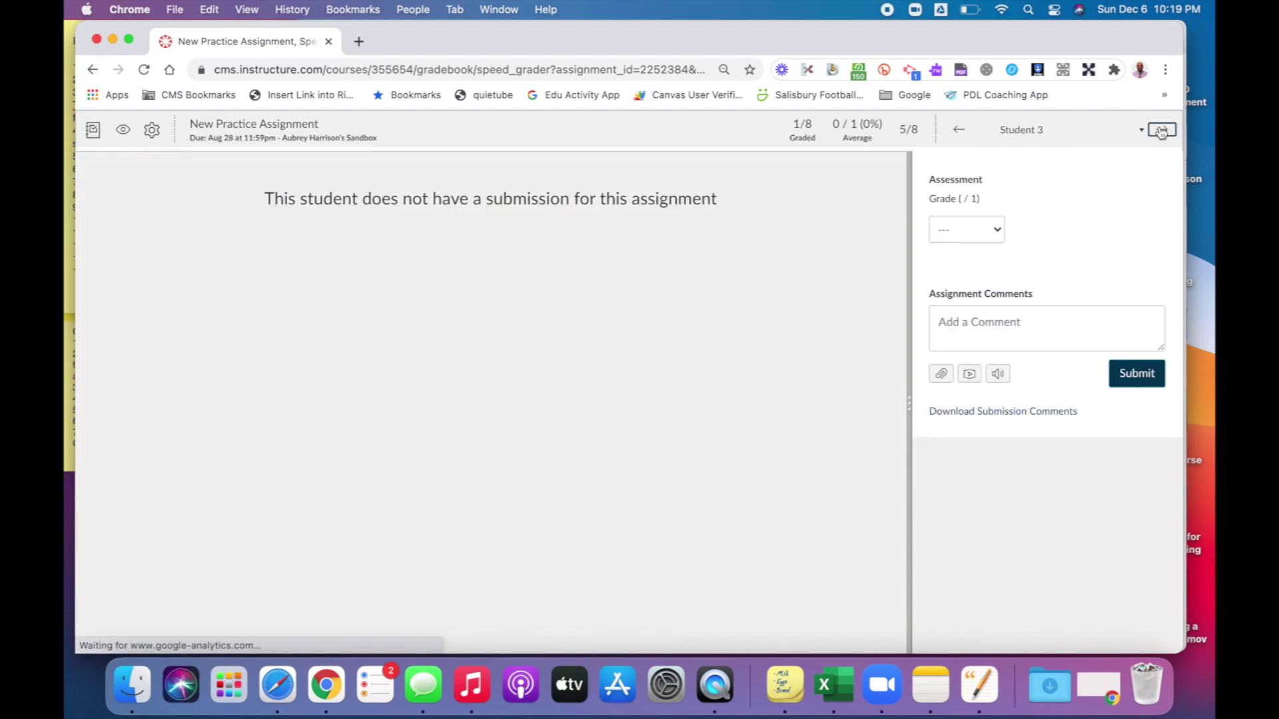
click(958, 136)
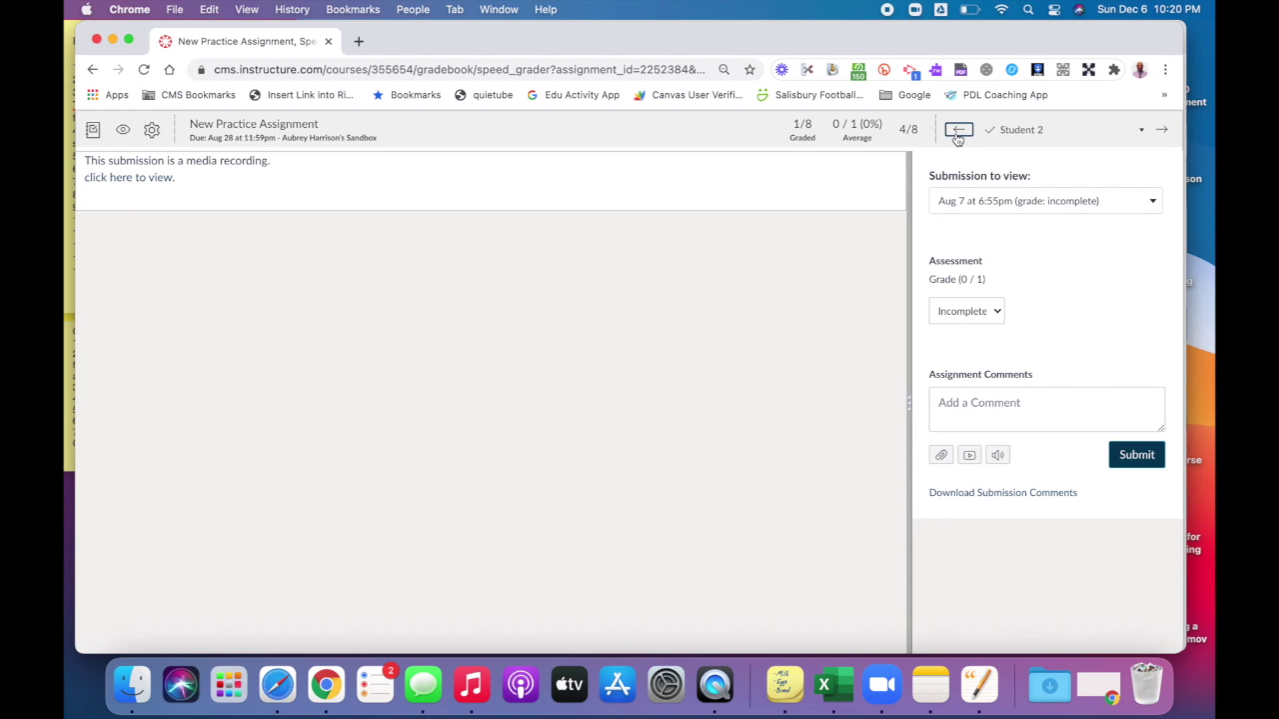
click(957, 133)
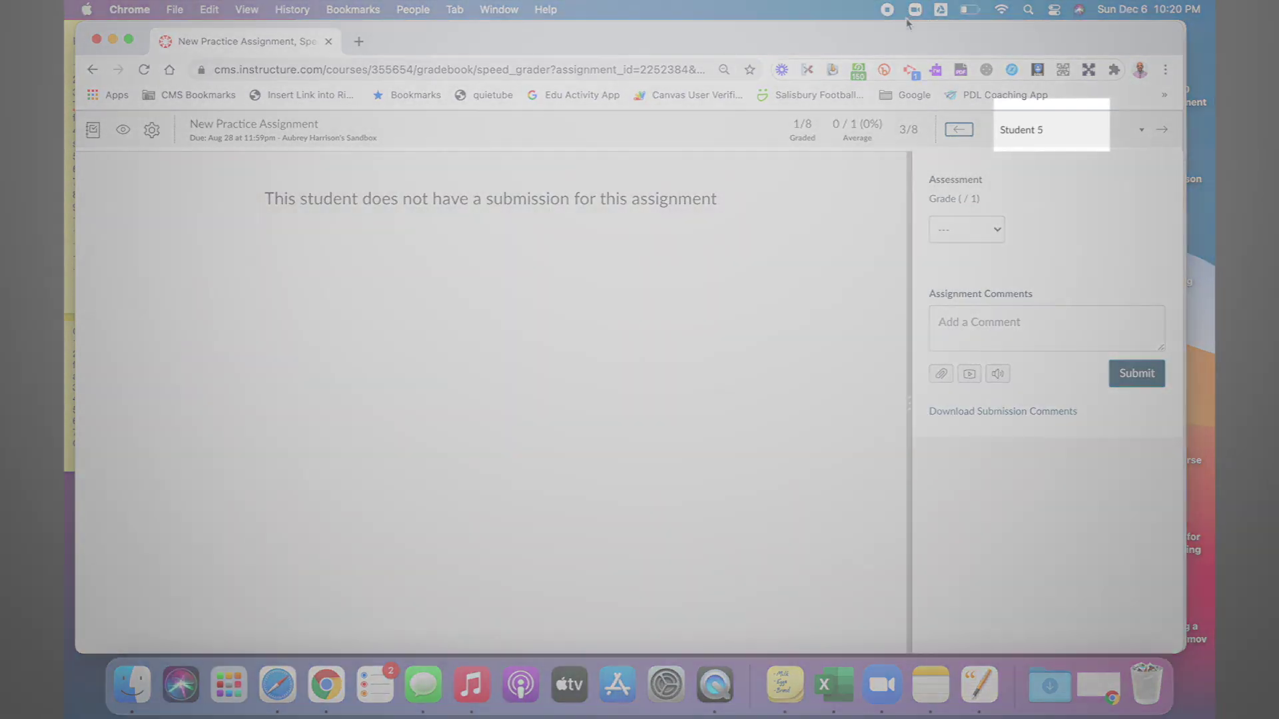